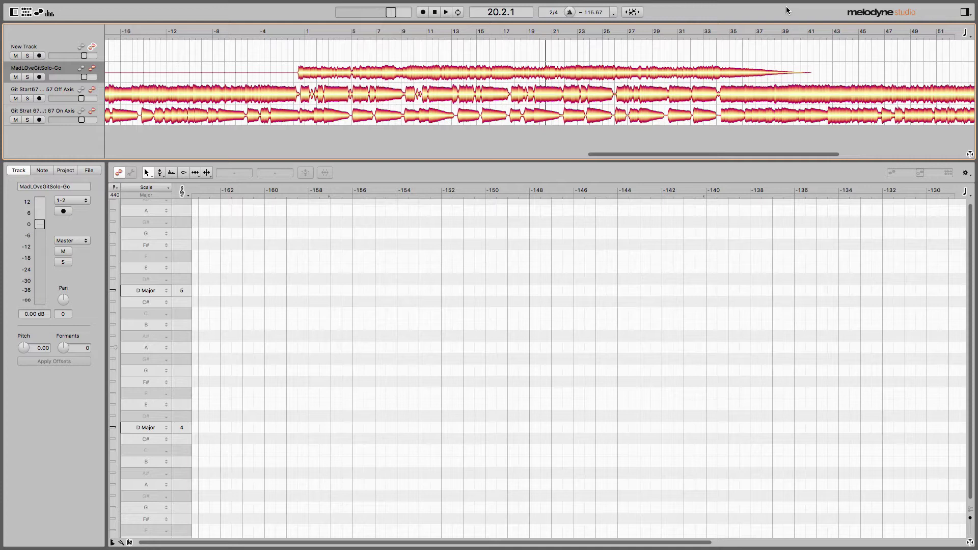
Select the Git Strat 67 Off Axis track so its notes appear in the note editor.
click(75, 93)
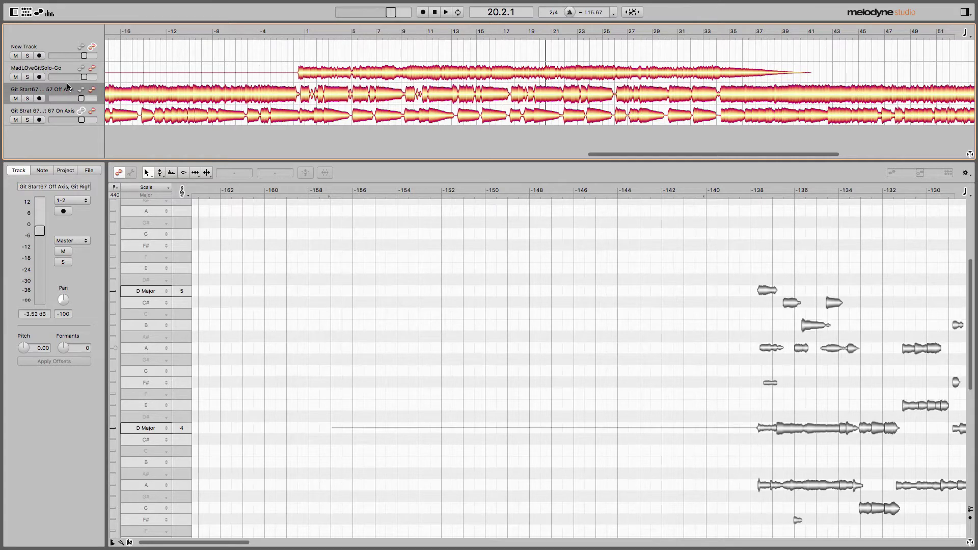
Select the MadLOveGitSolo-Go track and place the playhead just before bar 1.
click(65, 68)
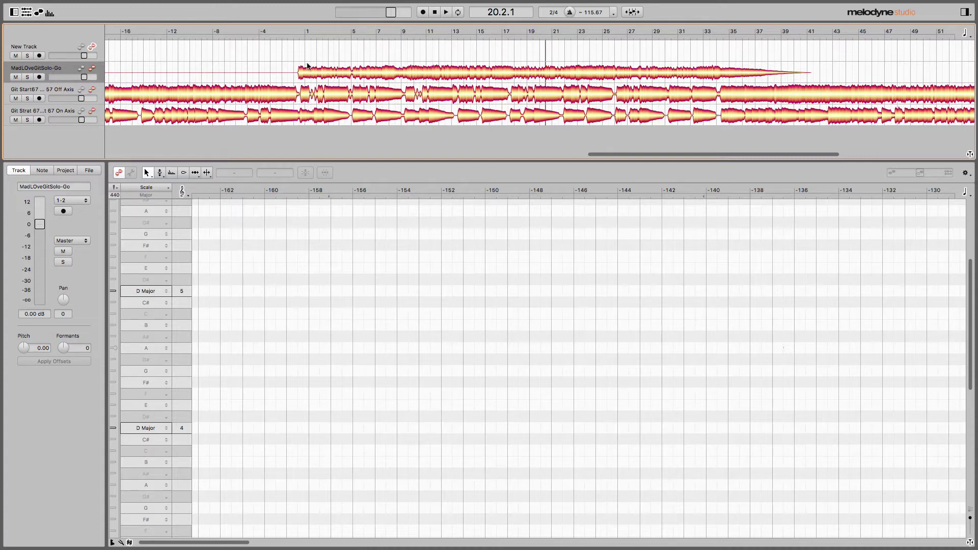
click(296, 30)
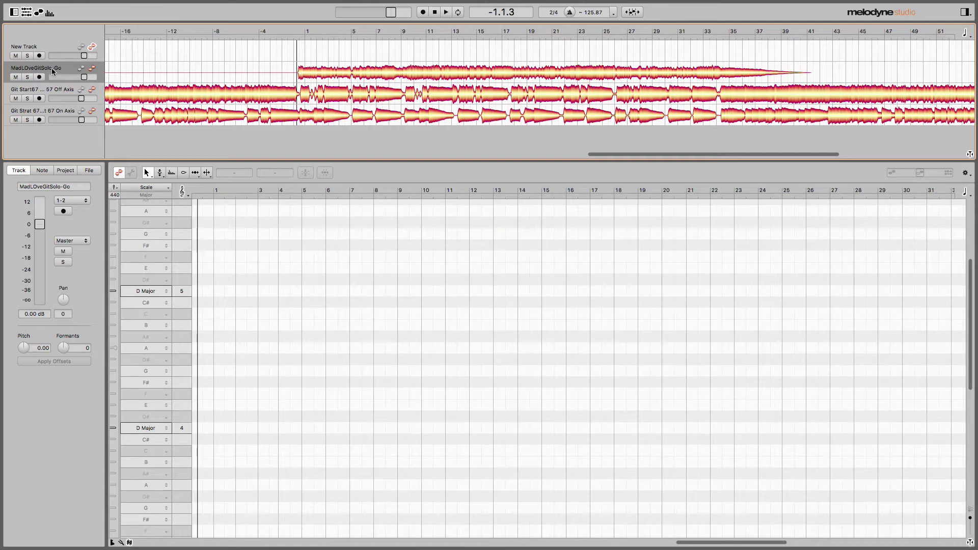
Load the MadLOveGitSolo-Go solo's notes into the editor and play it through to bar 19.
click(92, 69)
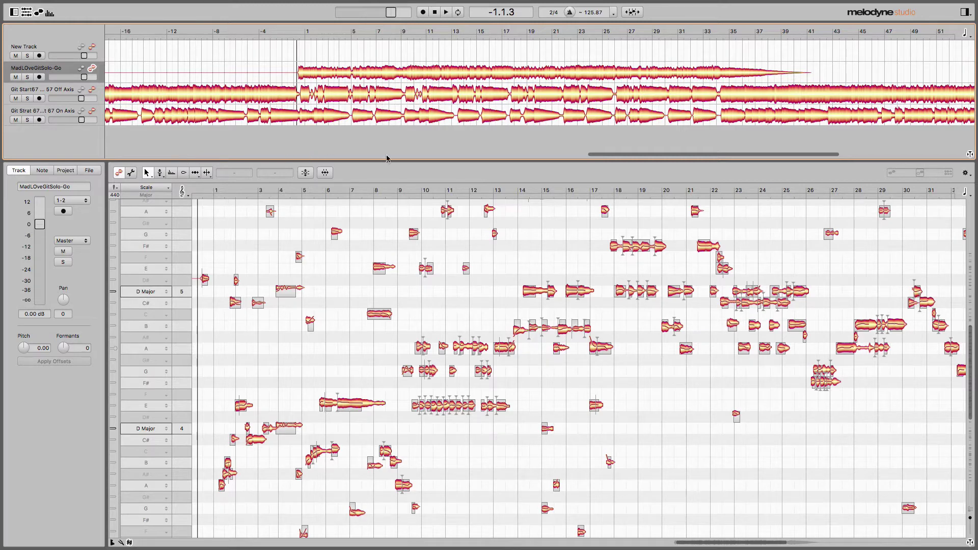
drag(635, 151, 614, 152)
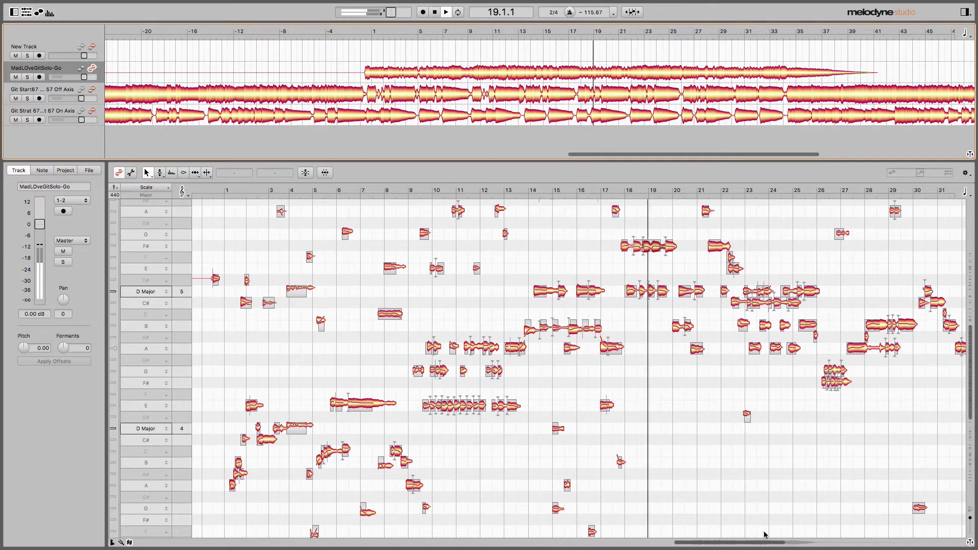
Pan the note view toward later bars with the Scroll tool, following playback.
drag(759, 546, 790, 545)
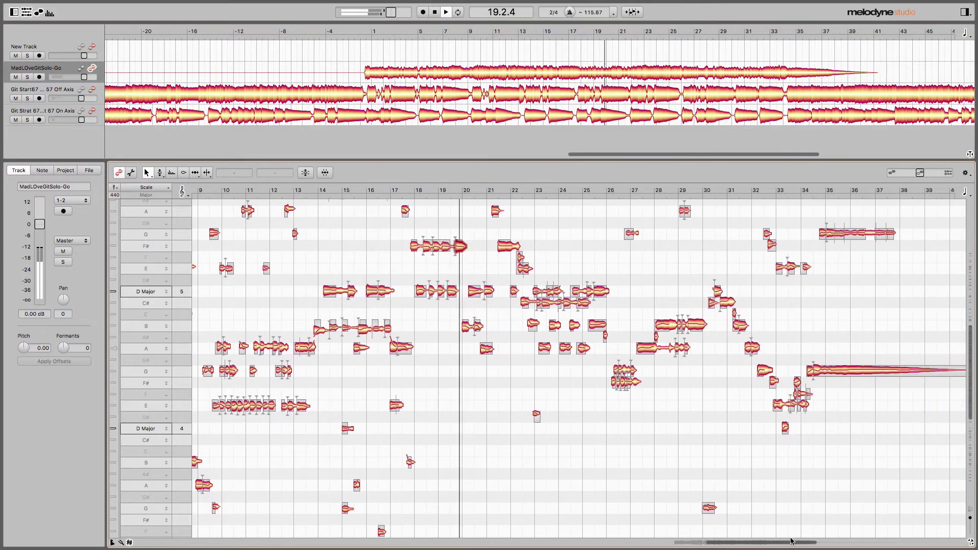
right_click(573, 243)
click(574, 253)
drag(575, 254, 405, 365)
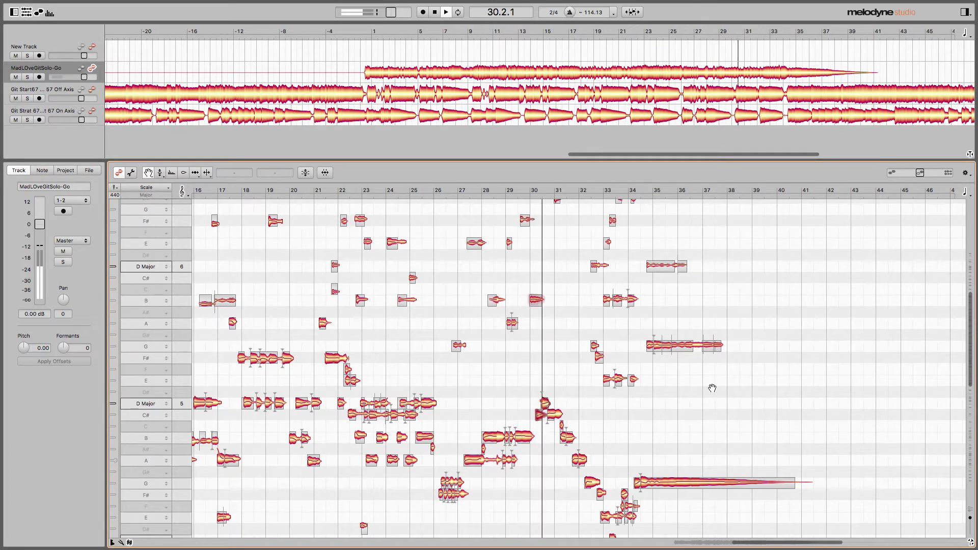
drag(730, 411, 563, 410)
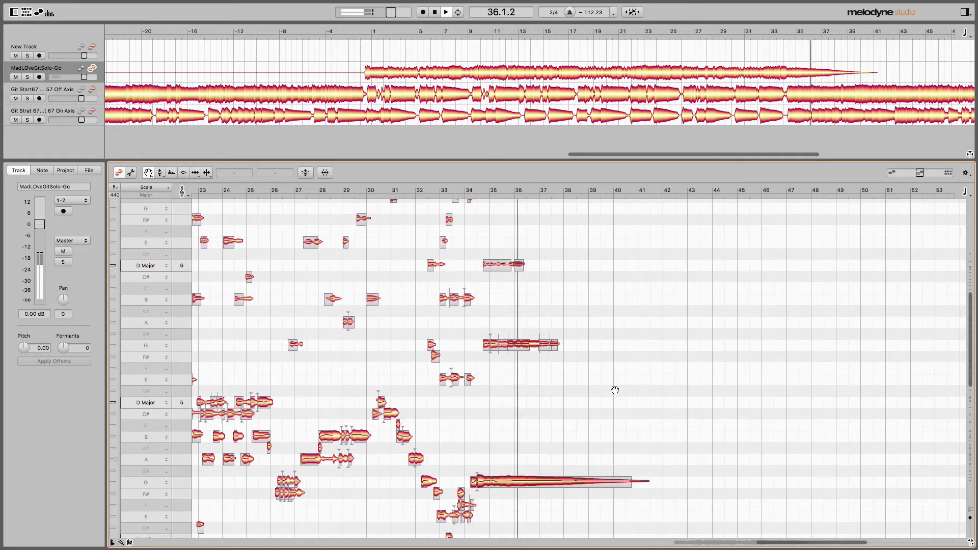
Stop playback at position 37.1.3 and scroll the view left and down.
key(space)
scroll(615, 390, left, 10)
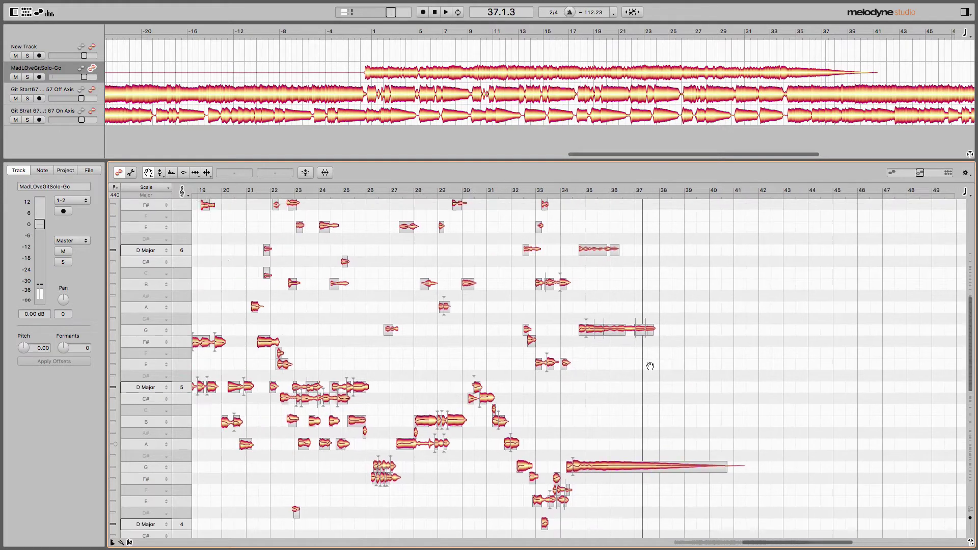
scroll(642, 346, left, 15)
scroll(585, 326, down, 3)
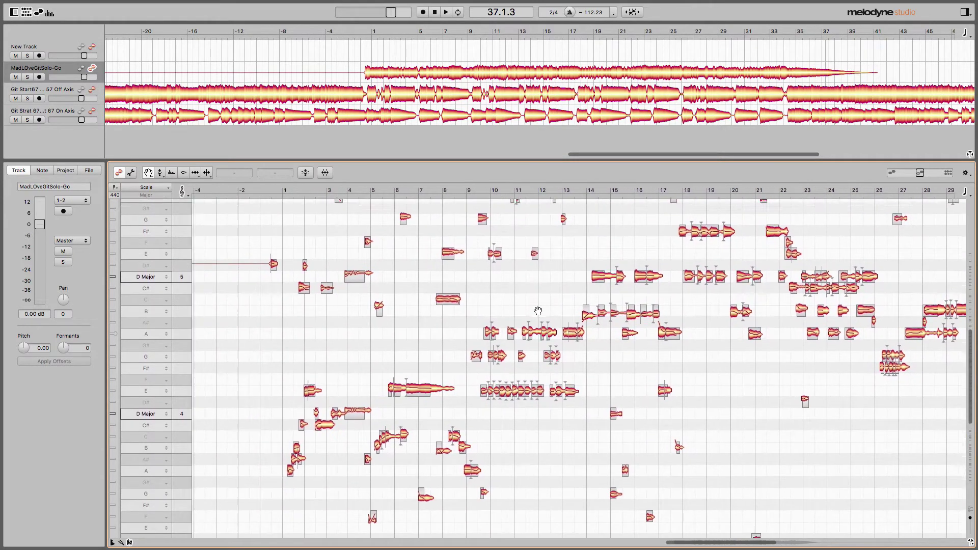
scroll(538, 311, down, 1)
scroll(538, 311, left, 1)
Switch to the Scroll tool and scroll up and across to look over the solo's higher notes.
right_click(415, 349)
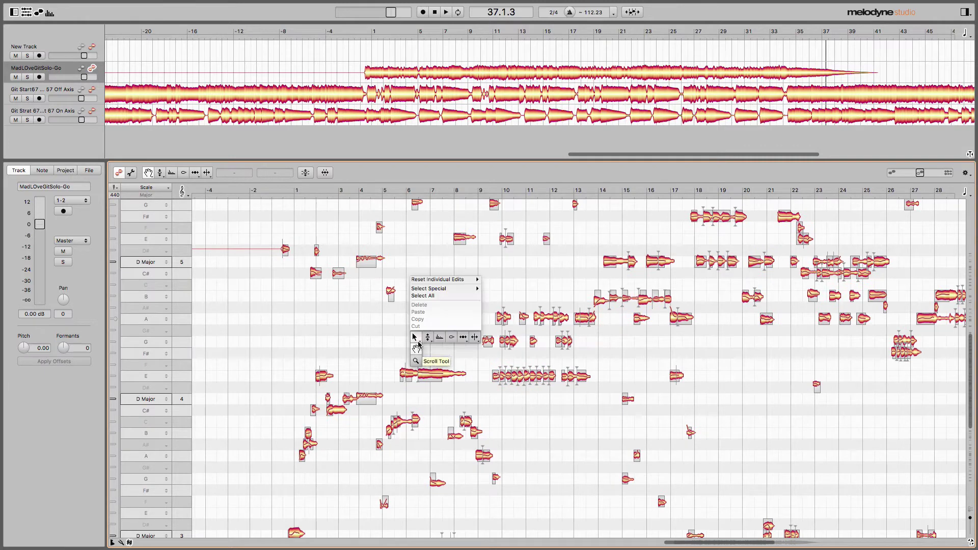
click(419, 337)
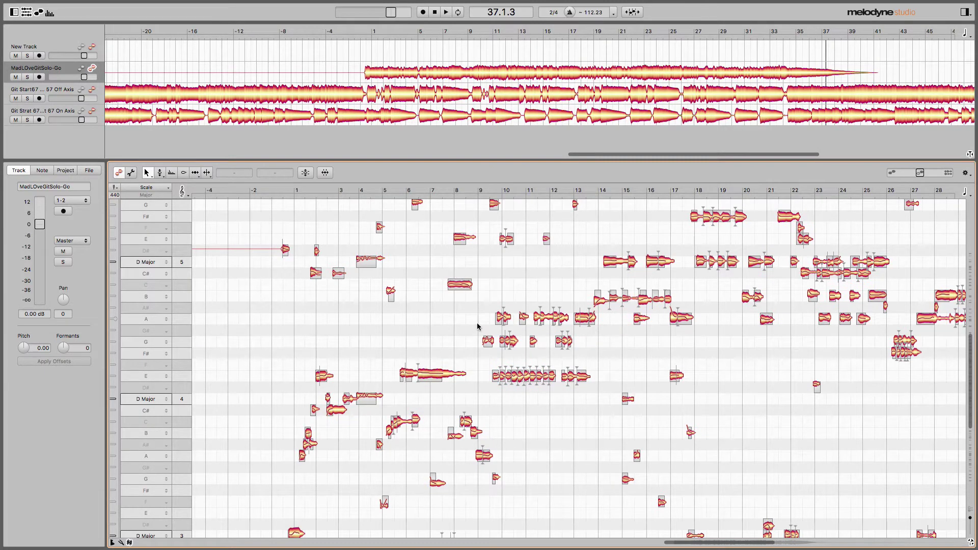
right_click(541, 291)
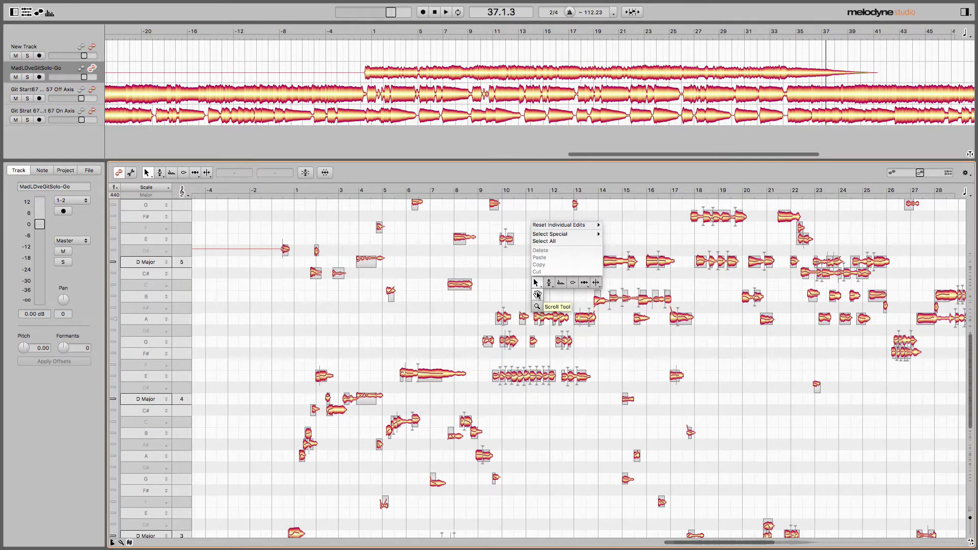
click(536, 280)
scroll(536, 280, up, 5)
scroll(536, 280, right, 2)
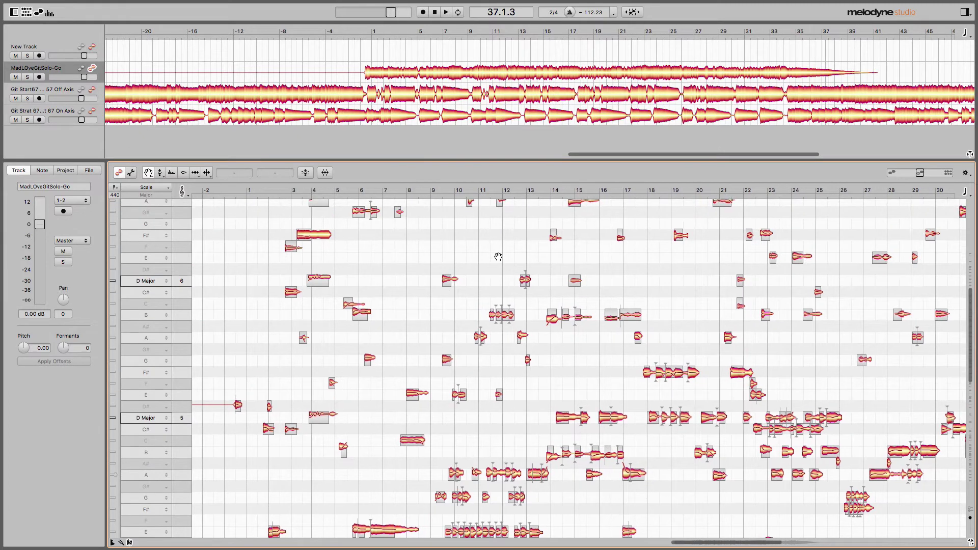
scroll(501, 307, up, 3)
scroll(501, 307, up, 5)
scroll(501, 306, right, 1)
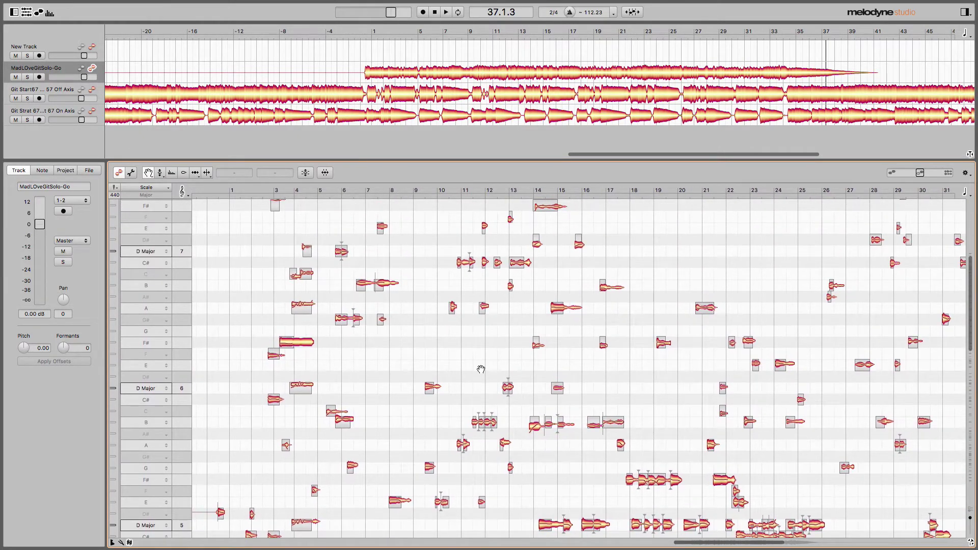
scroll(565, 362, down, 10)
scroll(560, 362, right, 3)
scroll(561, 305, down, 4)
scroll(560, 306, left, 2)
Return the note editor to the Main Tool.
right_click(399, 264)
click(399, 253)
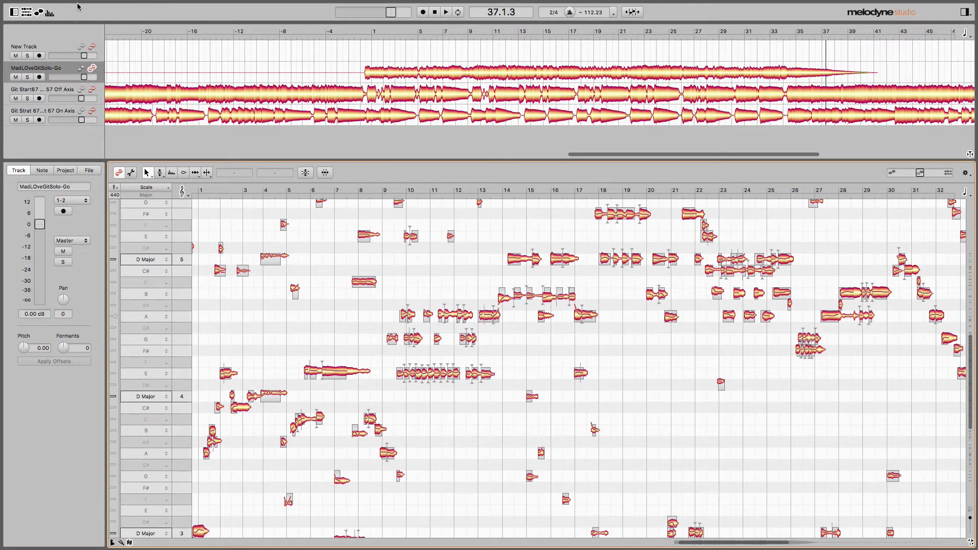
mouse_move(78, 1)
click(124, 5)
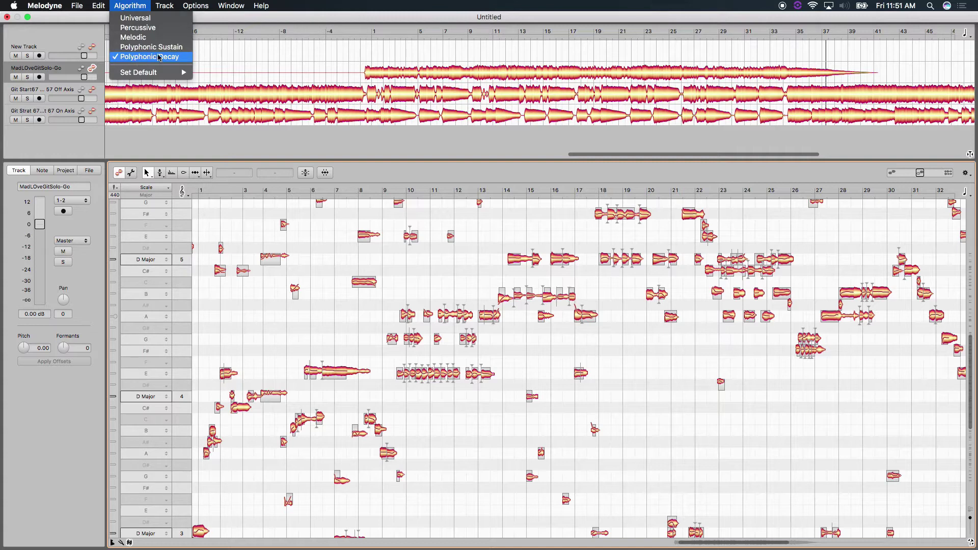
click(222, 21)
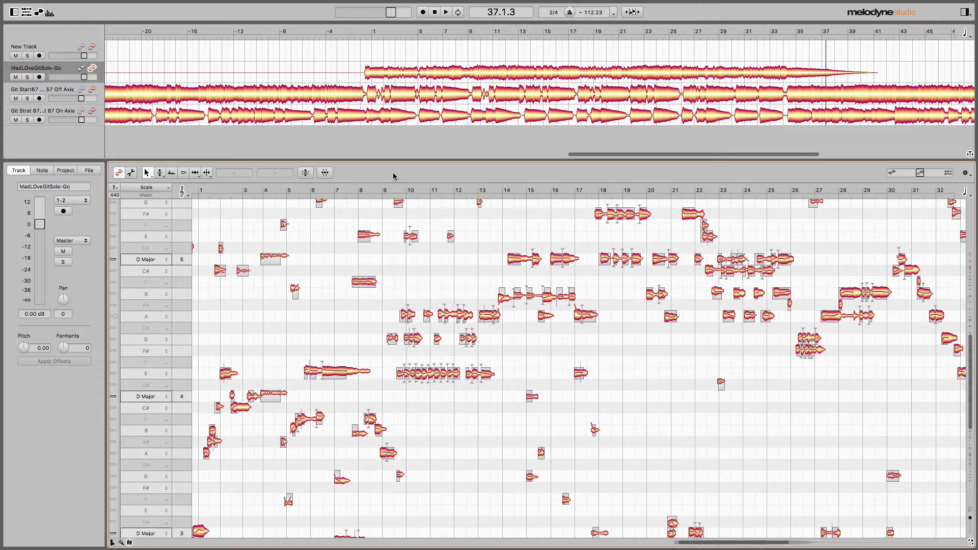
Hide the arrangement so the note editor fills the window, and zoom out to every octave.
click(28, 15)
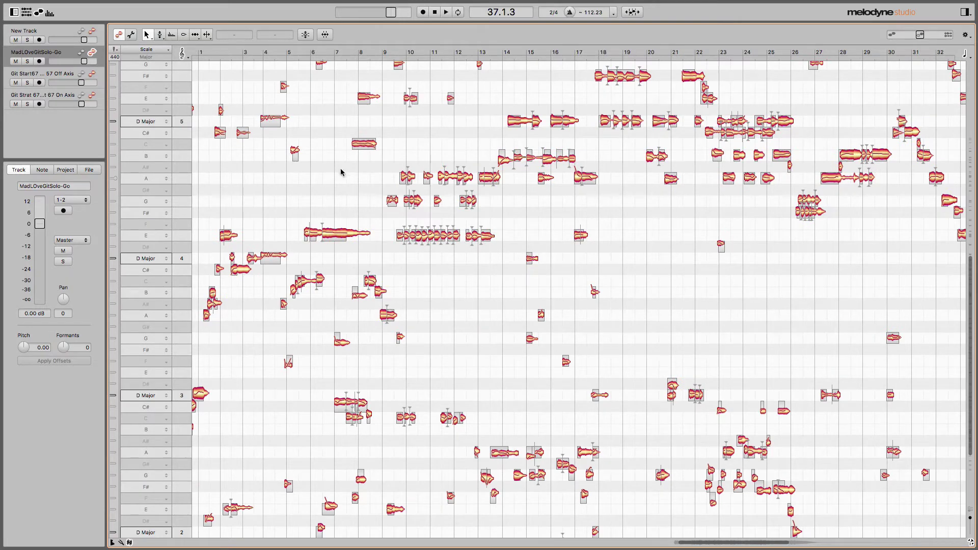
right_click(395, 223)
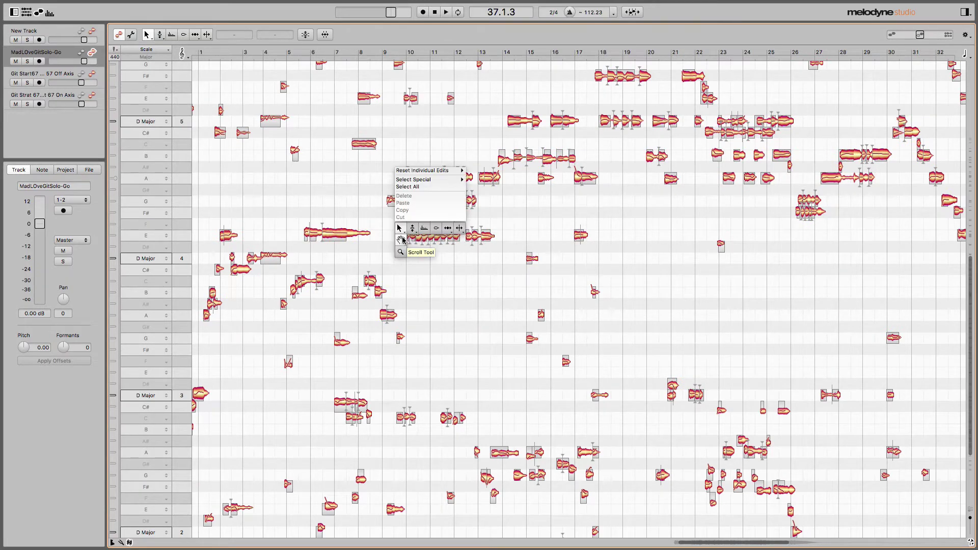
click(427, 225)
drag(427, 224, 403, 200)
Recentre the zoomed-out notes with the Scroll tool.
right_click(403, 200)
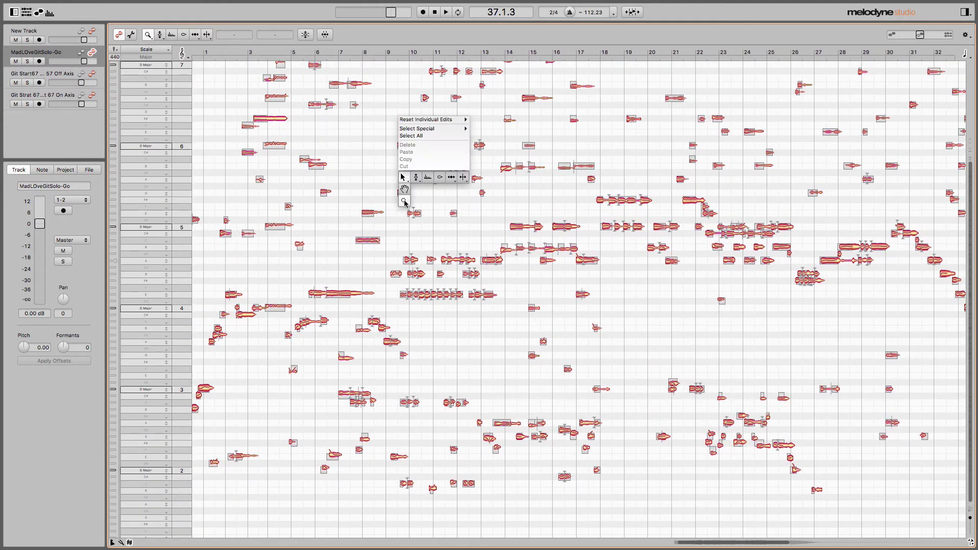
click(407, 194)
drag(439, 207, 471, 240)
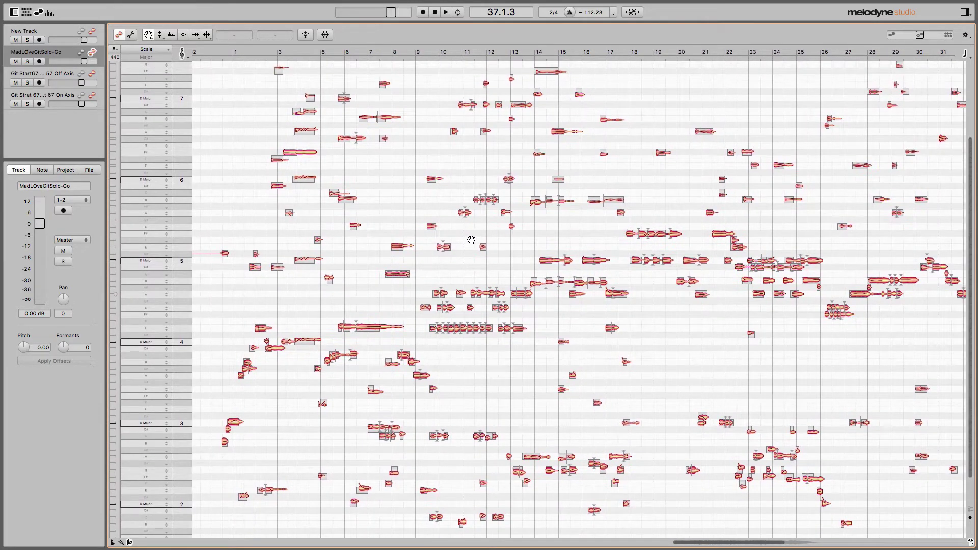
In Note Assignment Mode with the D Major scale ruler, drag the upper pitch limit to between octaves 5 and 6.
click(132, 34)
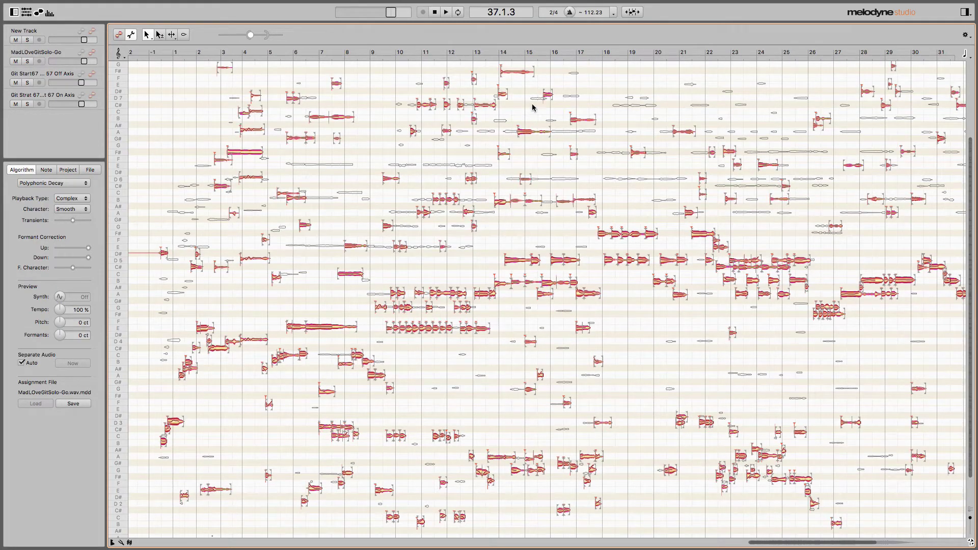
click(130, 543)
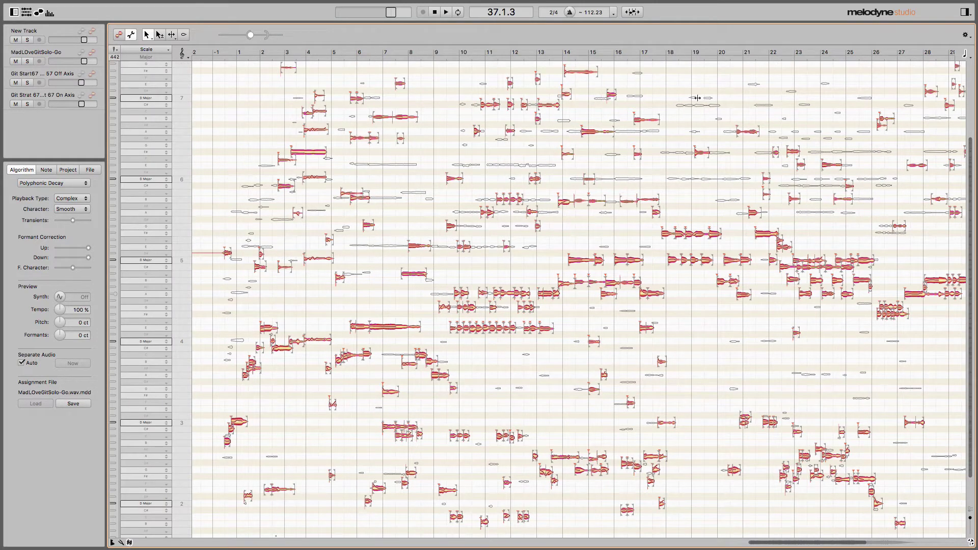
scroll(965, 151, up, 3)
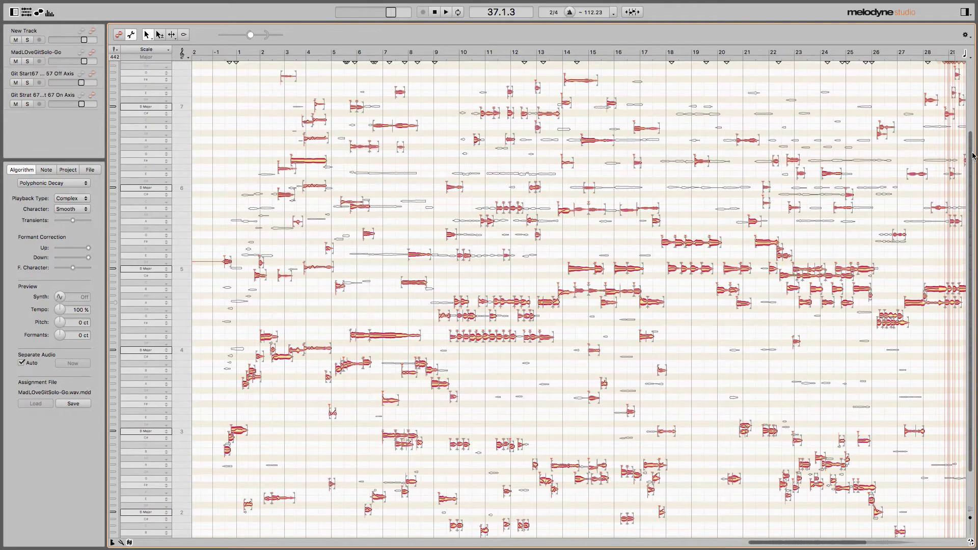
scroll(968, 143, up, 1)
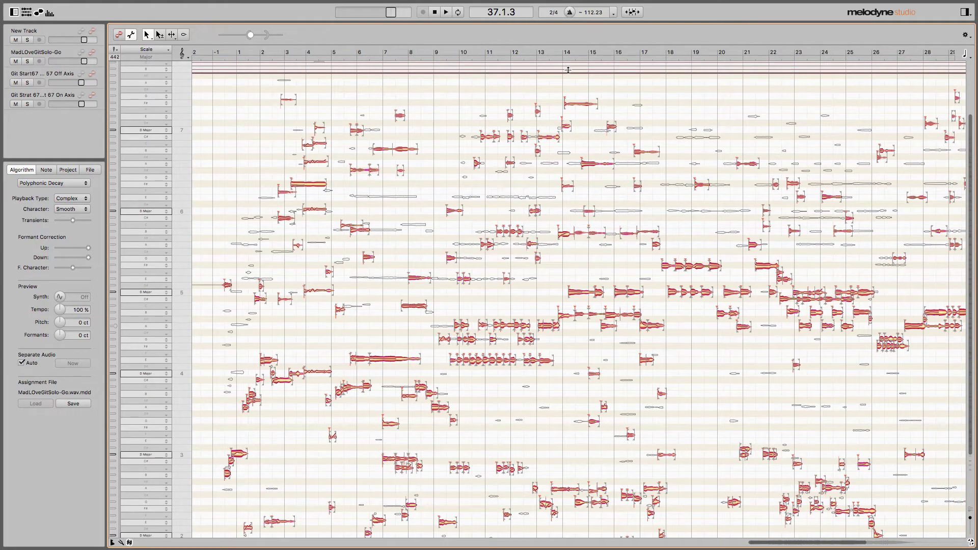
drag(568, 72, 582, 249)
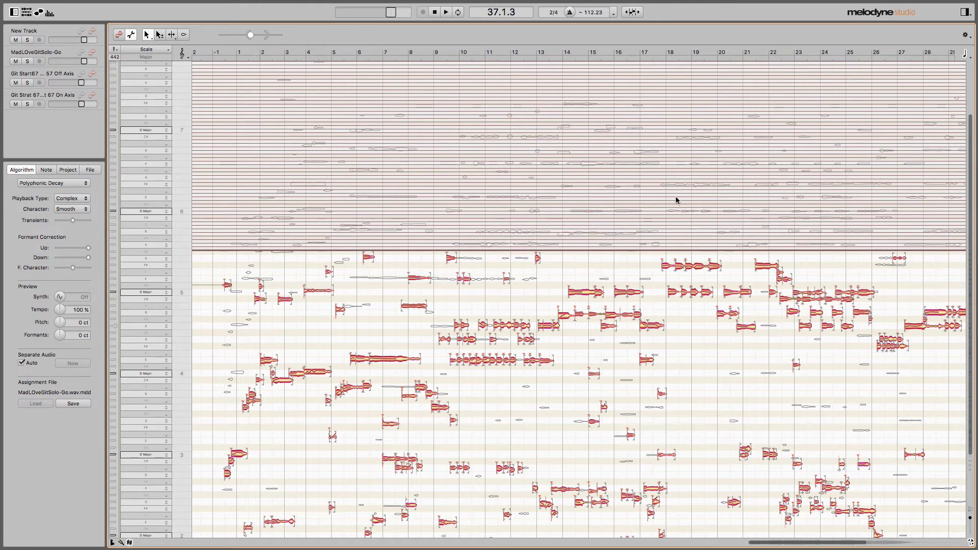
Apply the new upper boundary and raise the lower pitch limit to just below octave 3.
click(972, 184)
drag(971, 185, 976, 244)
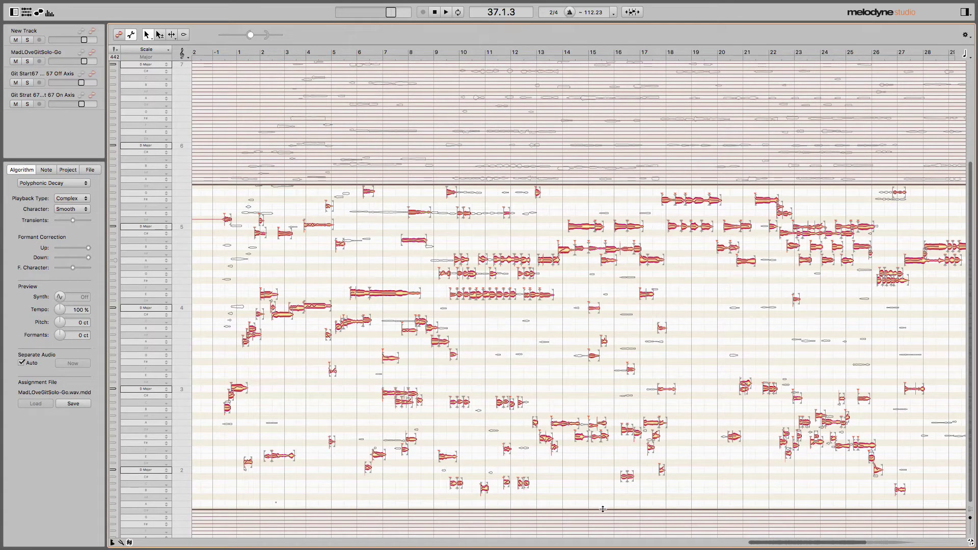
drag(604, 509, 627, 416)
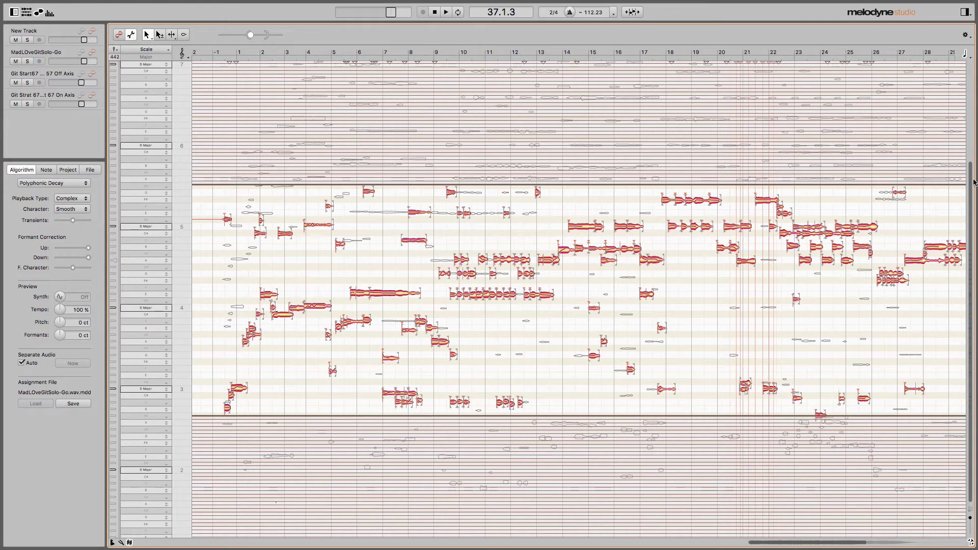
drag(970, 192, 969, 189)
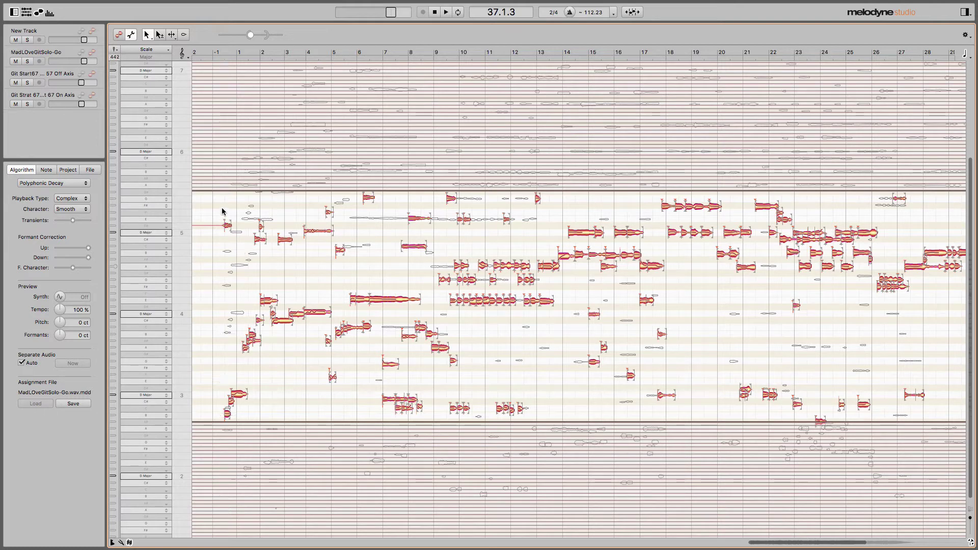
Marquee-select and drop three groups of stray notes between bars 4 and 17, including seven notes at once.
drag(210, 250, 558, 189)
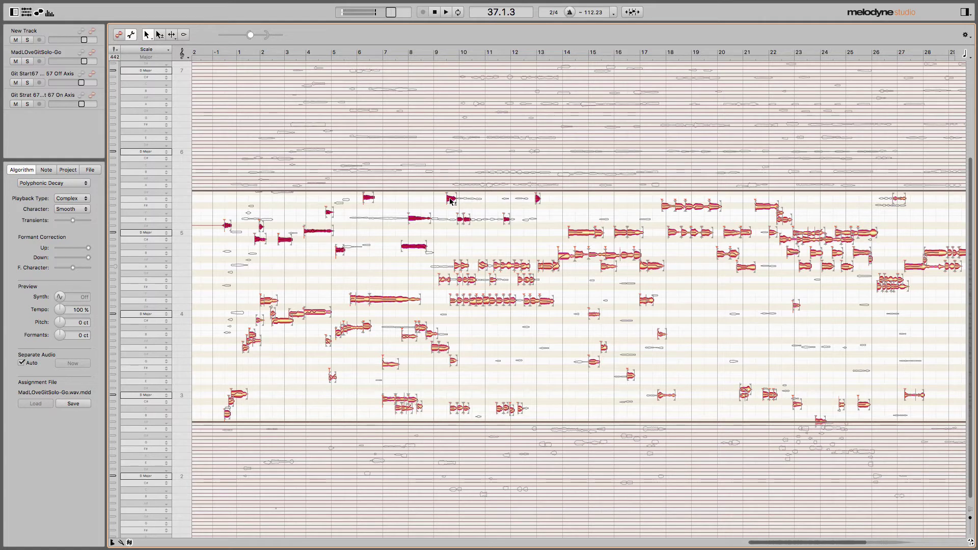
key(Delete)
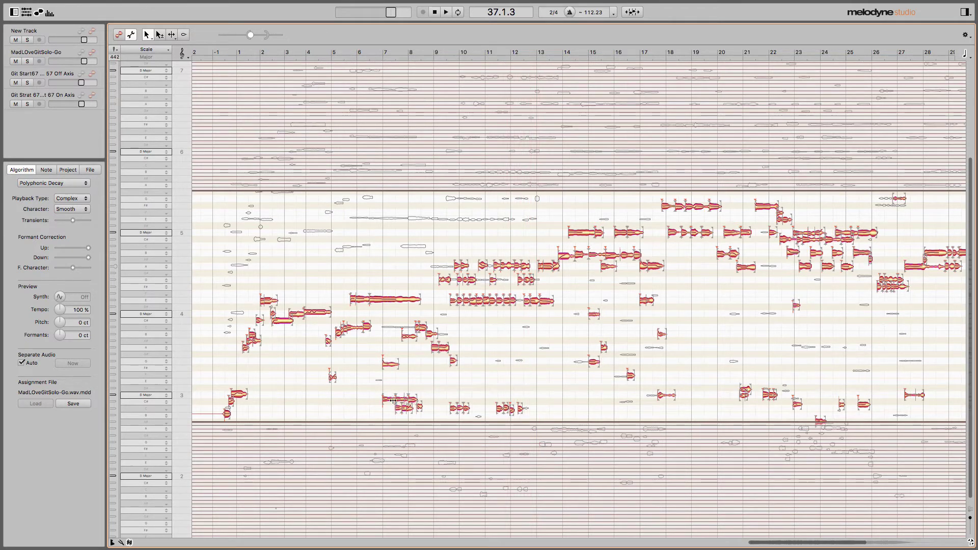
drag(544, 415, 329, 324)
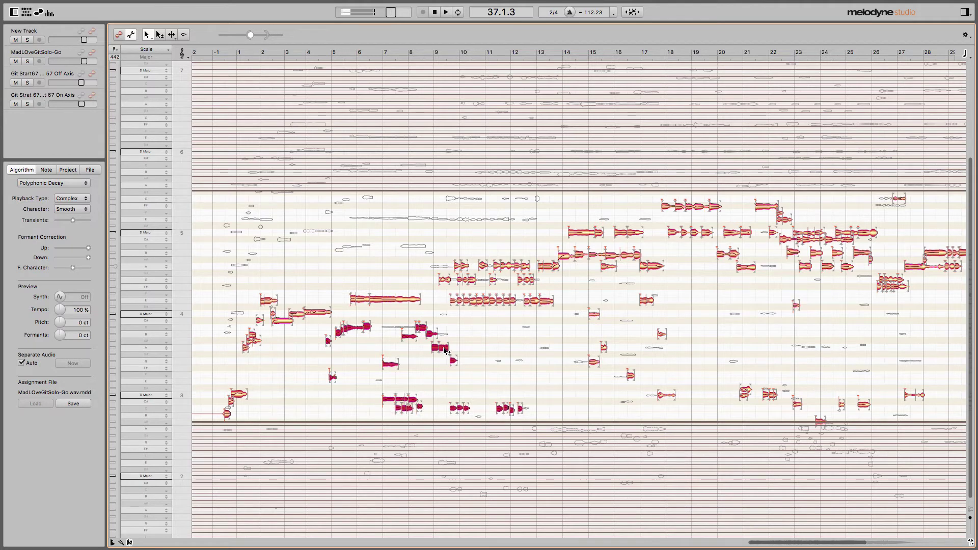
key(Delete)
drag(572, 408, 684, 302)
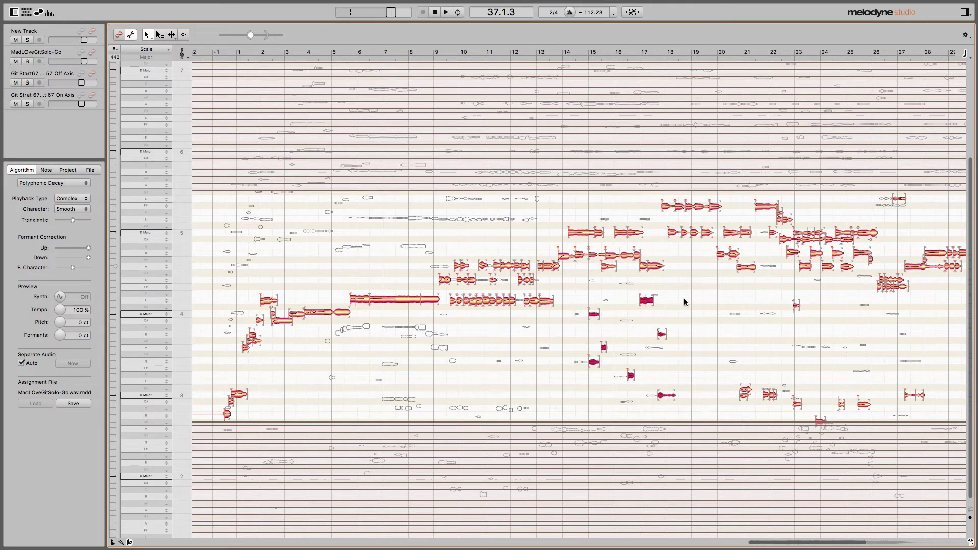
click(651, 305)
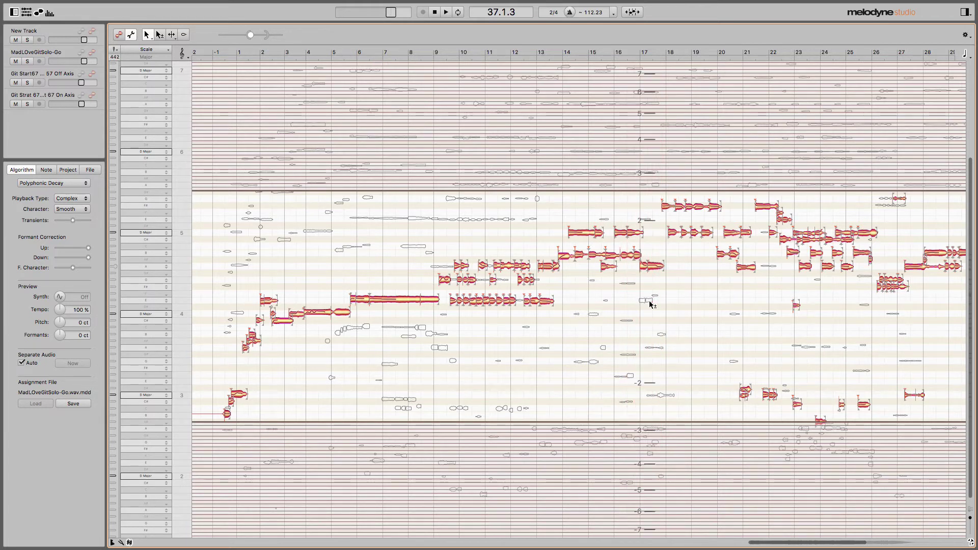
Select the stray low notes in the later bars and shift their detected pitch upward.
drag(796, 545, 831, 501)
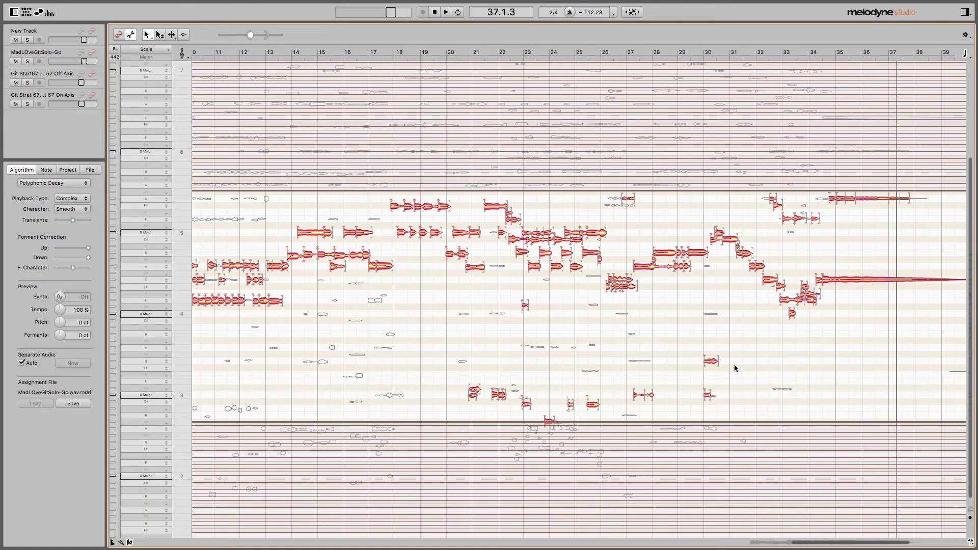
drag(746, 339, 463, 426)
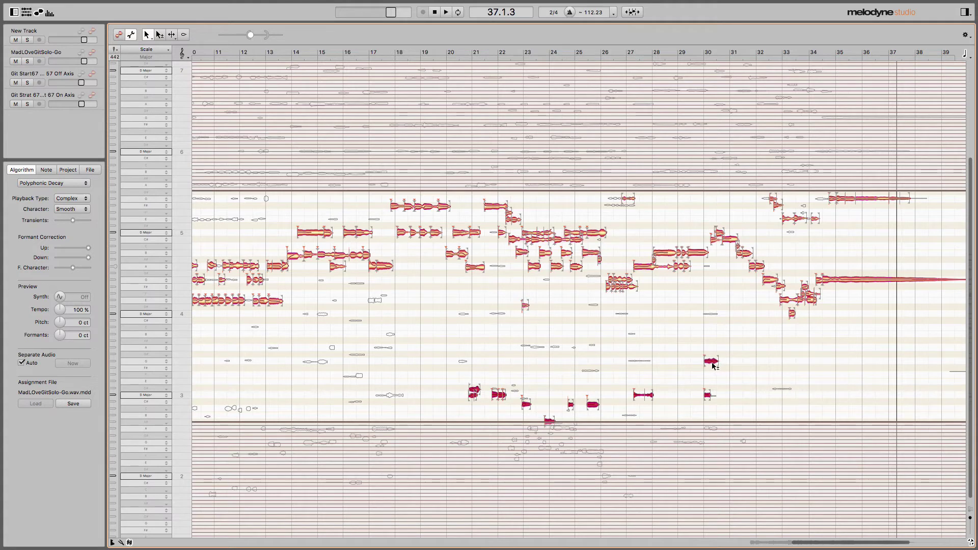
drag(713, 366, 699, 218)
Zoom in on the later bars and drop the remaining stray low note near bar 23.
drag(619, 210, 577, 259)
right_click(527, 309)
click(528, 330)
drag(530, 329, 594, 334)
right_click(591, 273)
click(595, 284)
click(510, 291)
Zoom out to view bars 8–38.
right_click(581, 305)
click(581, 329)
drag(588, 327, 509, 280)
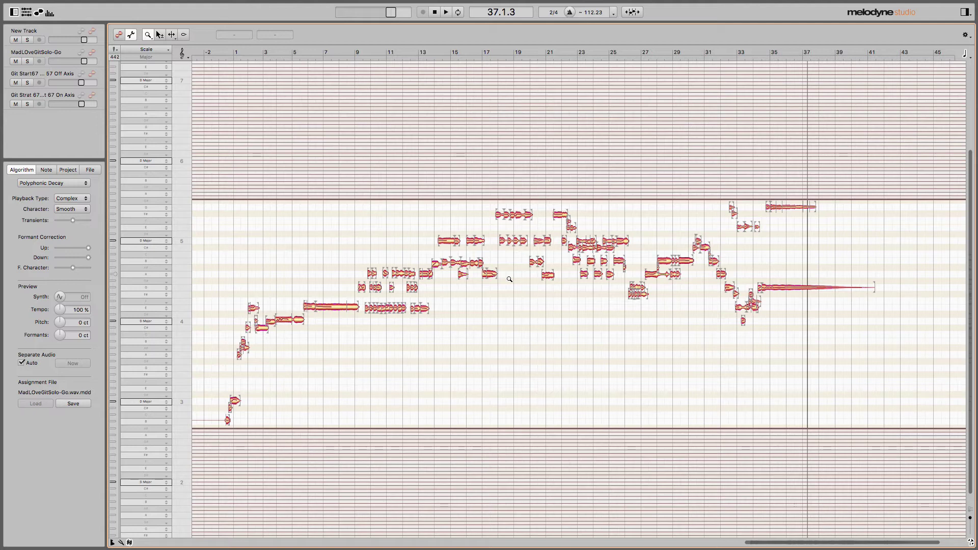
Exit Note Assignment Mode, show the track arrangement, and pan toward the solo's start.
click(119, 35)
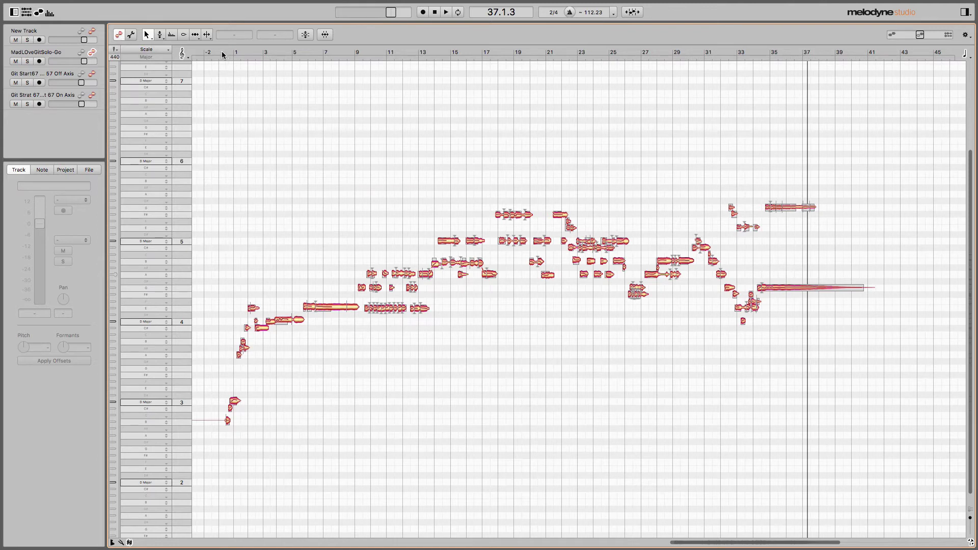
click(26, 12)
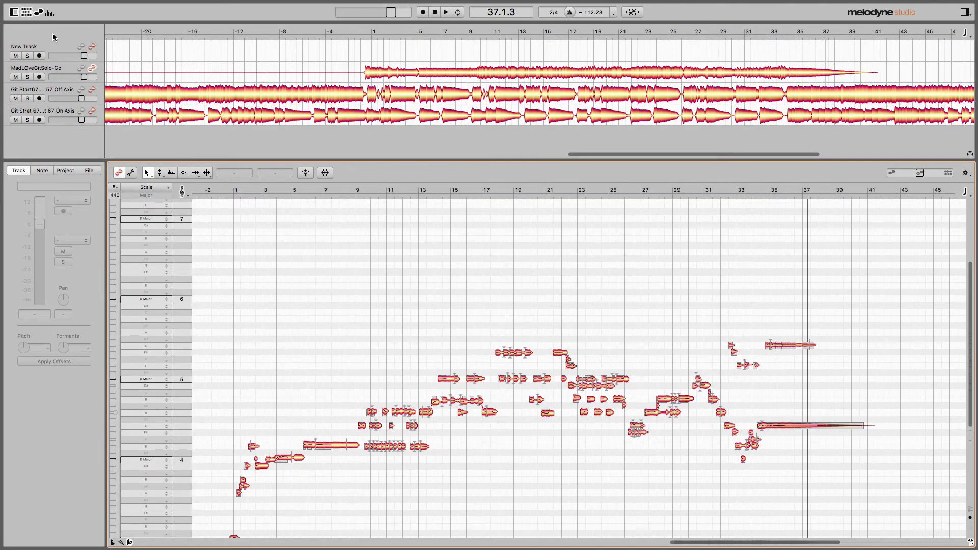
right_click(447, 308)
click(450, 315)
drag(454, 312, 482, 261)
Zoom in on the solo's opening notes, then return to the Main Tool.
right_click(431, 356)
click(433, 378)
drag(437, 379, 646, 437)
right_click(507, 461)
click(507, 455)
right_click(646, 437)
click(650, 428)
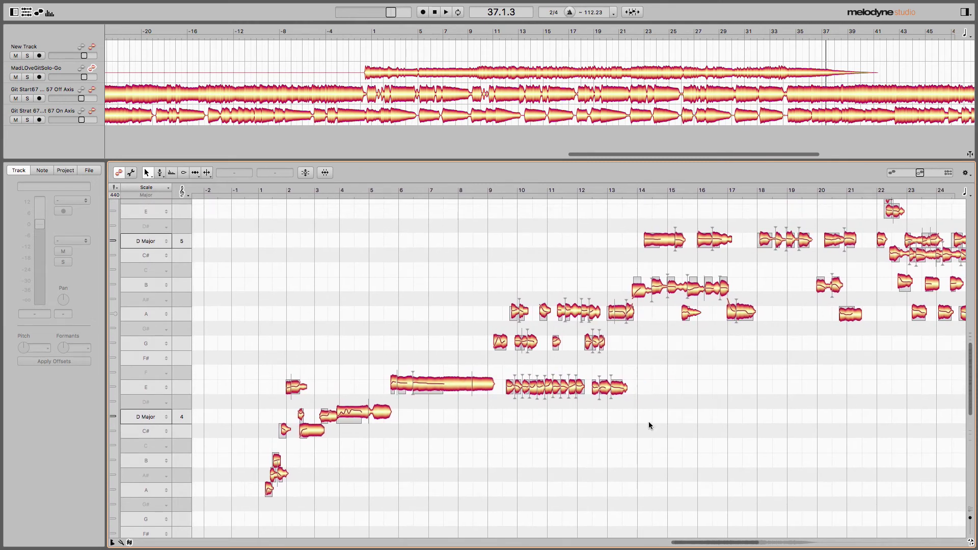
Play the cleaned-up solo from just before bar 1, scrolling the view to follow its notes.
click(243, 191)
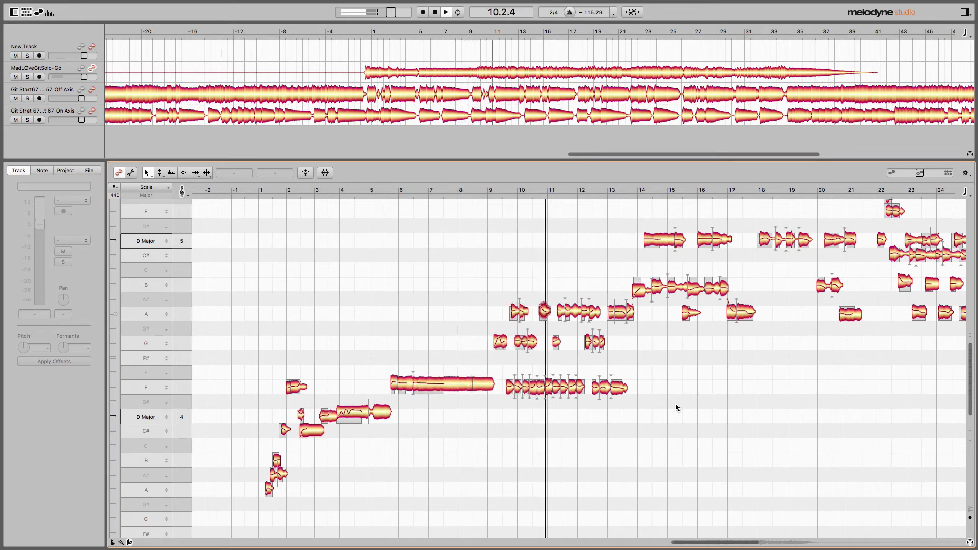
right_click(709, 399)
click(711, 399)
drag(691, 399, 467, 468)
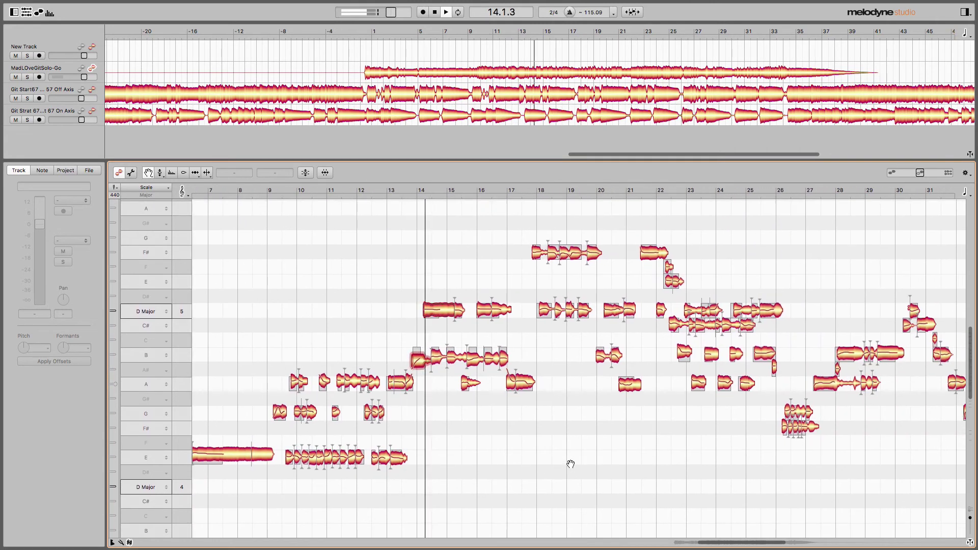
Zoom out and pan to show the whole solo across bars 1–41, ending on the Main Tool.
right_click(614, 426)
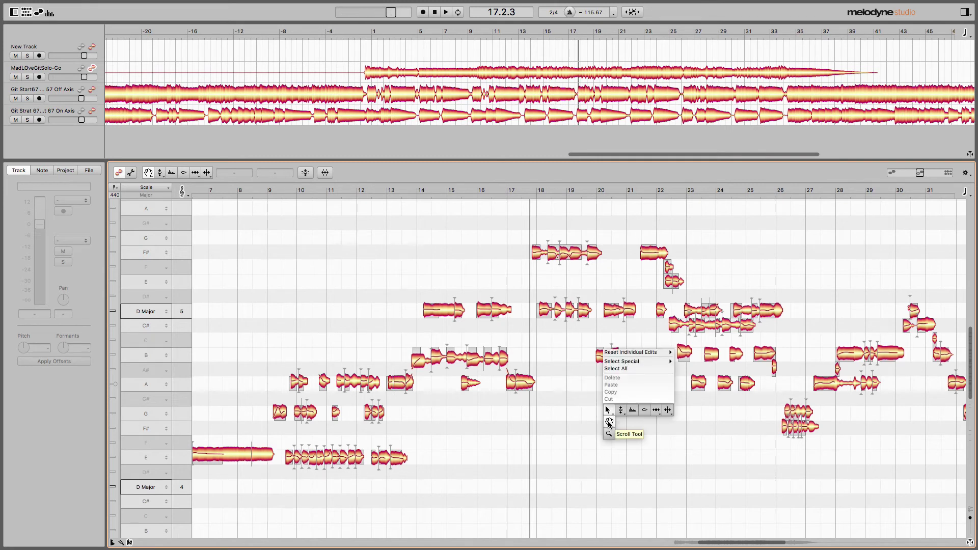
click(610, 437)
drag(610, 437, 524, 296)
right_click(560, 394)
click(559, 386)
right_click(536, 318)
click(535, 339)
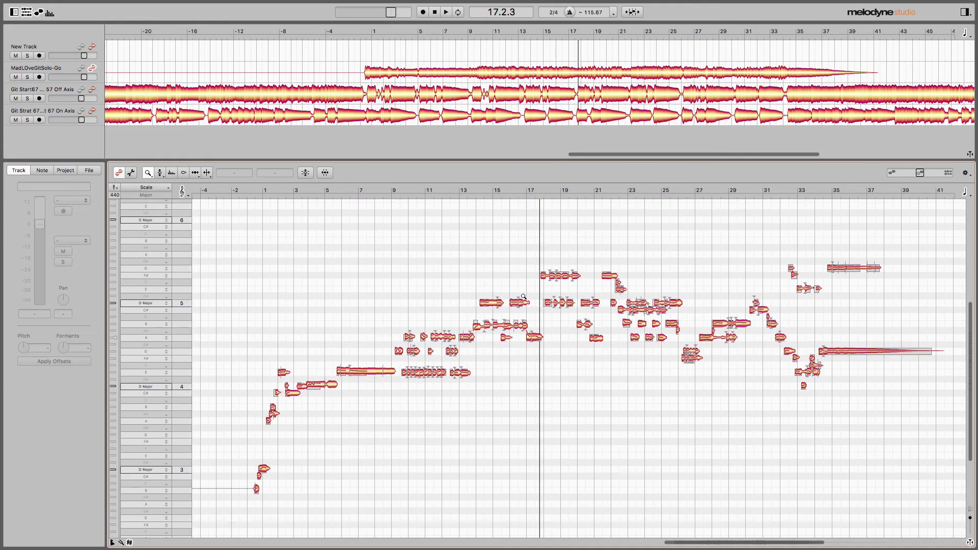
right_click(522, 283)
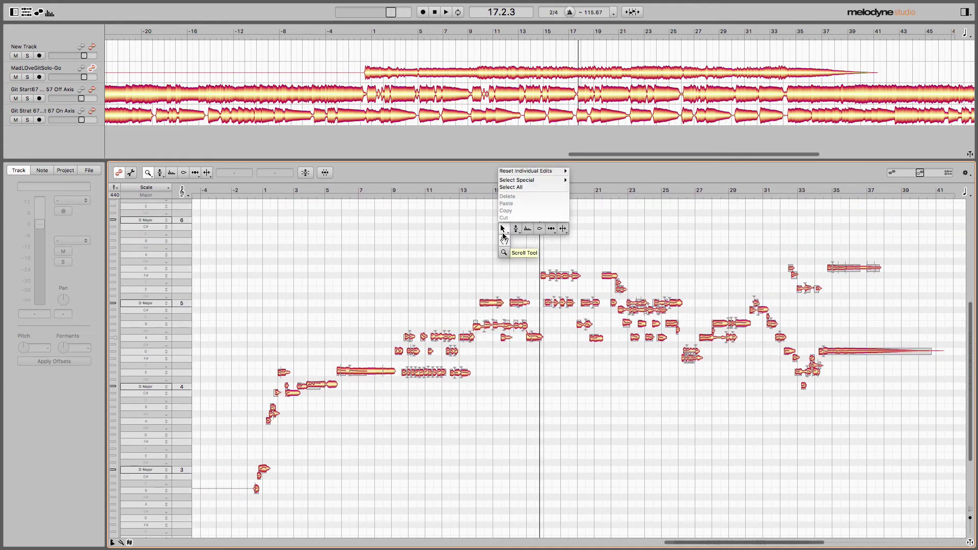
click(502, 232)
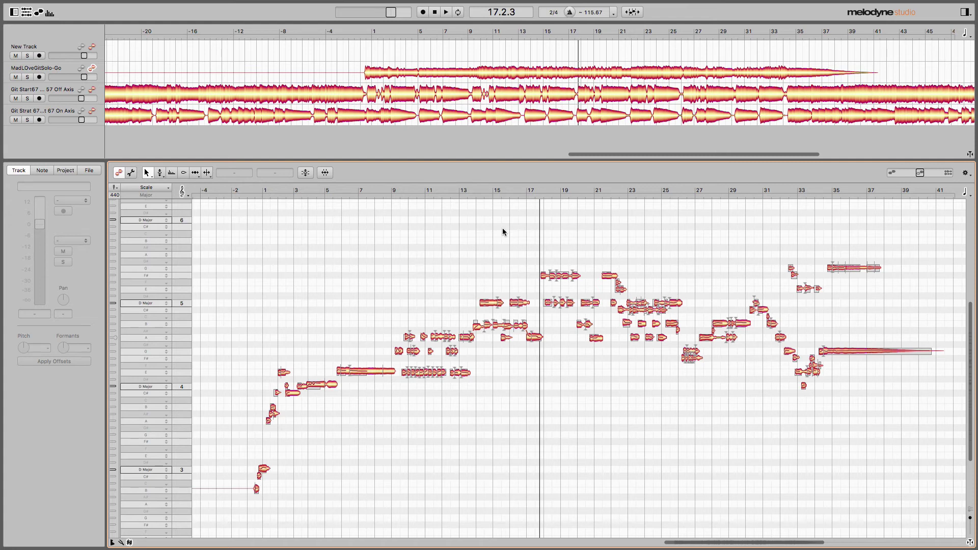
click(131, 173)
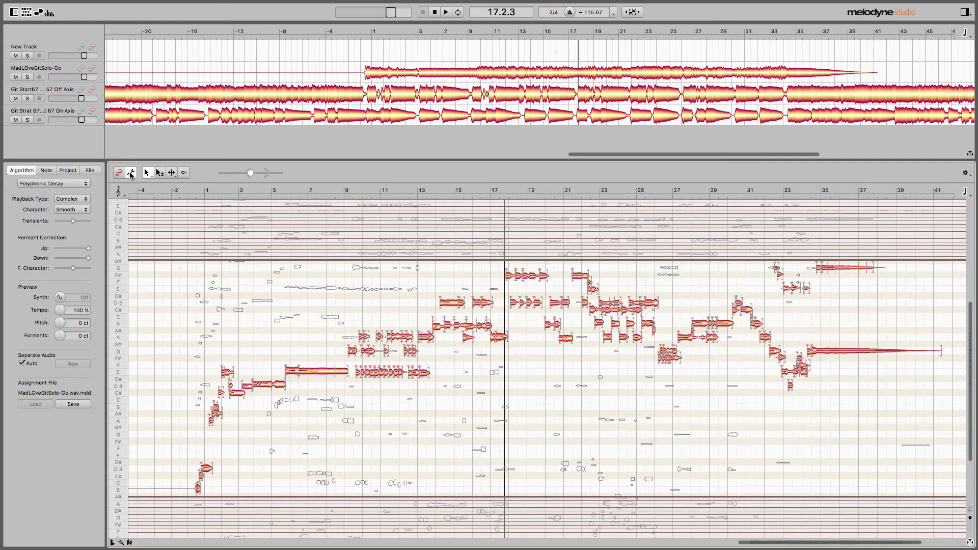
click(119, 172)
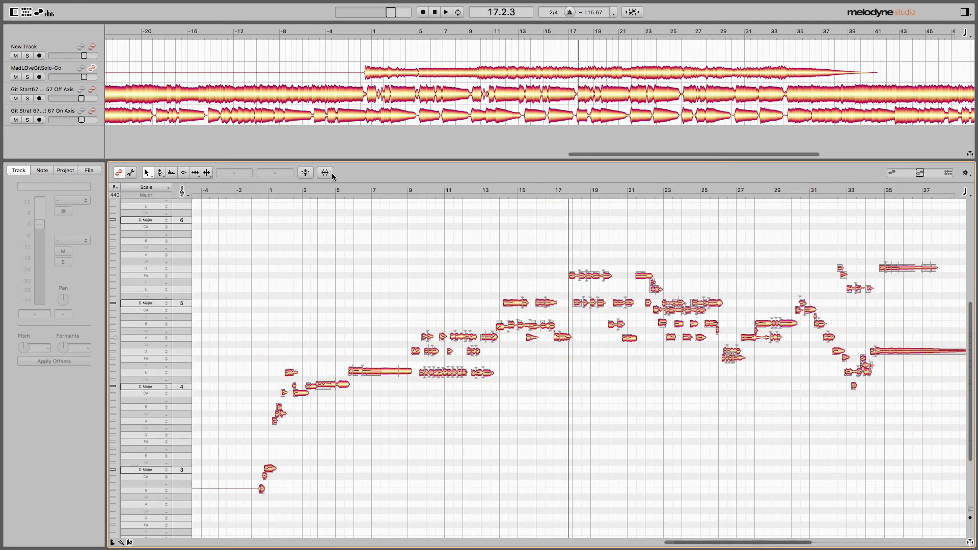